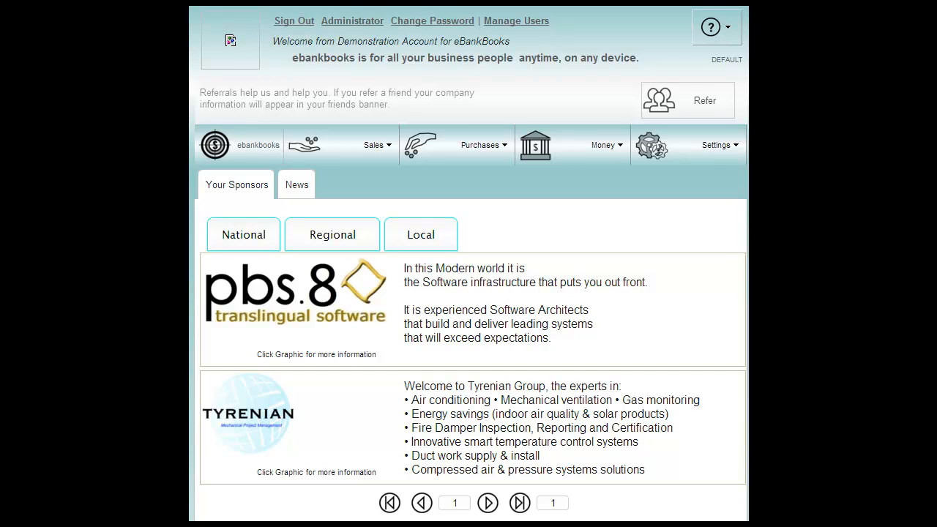
# Enable the Jobs module in the module settings and save the setting.
pyautogui.click(677, 150)
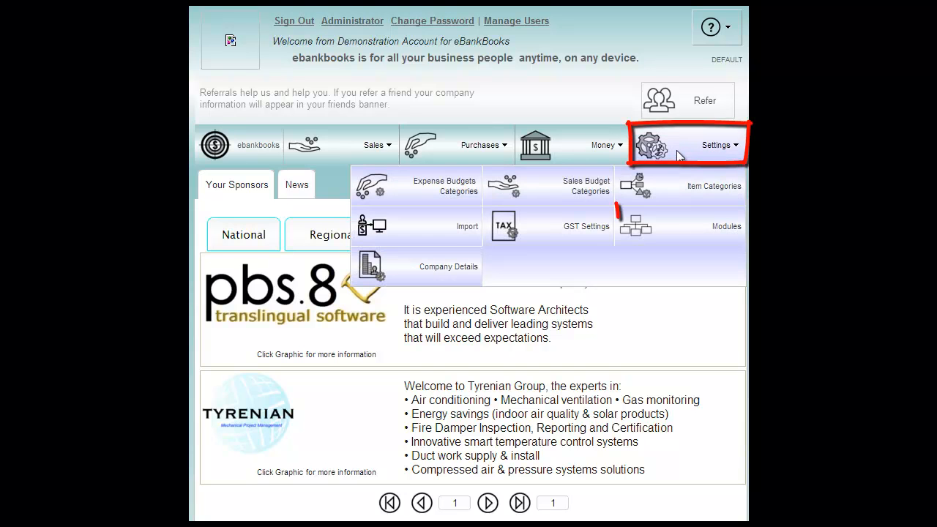
pyautogui.click(677, 228)
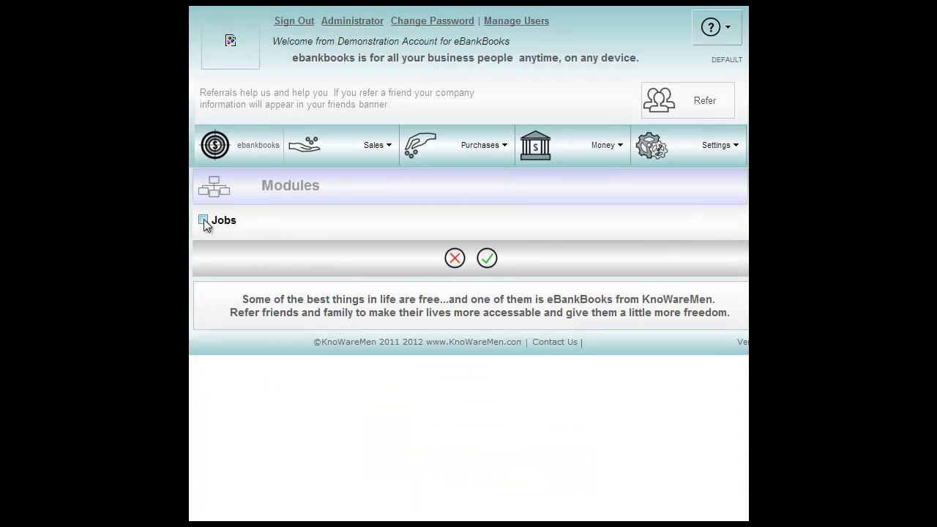
pyautogui.click(486, 260)
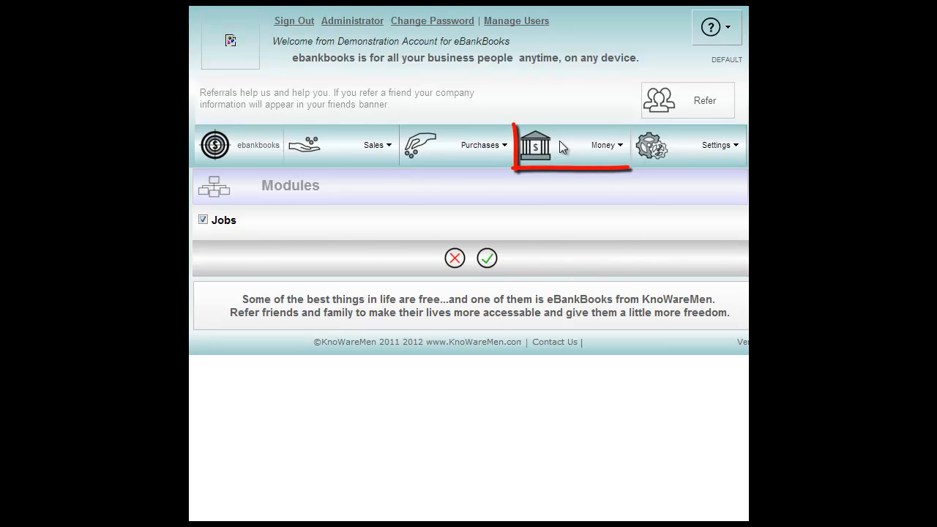
# Create a new job in Job Costing with the task name "Job 1".
pyautogui.click(586, 144)
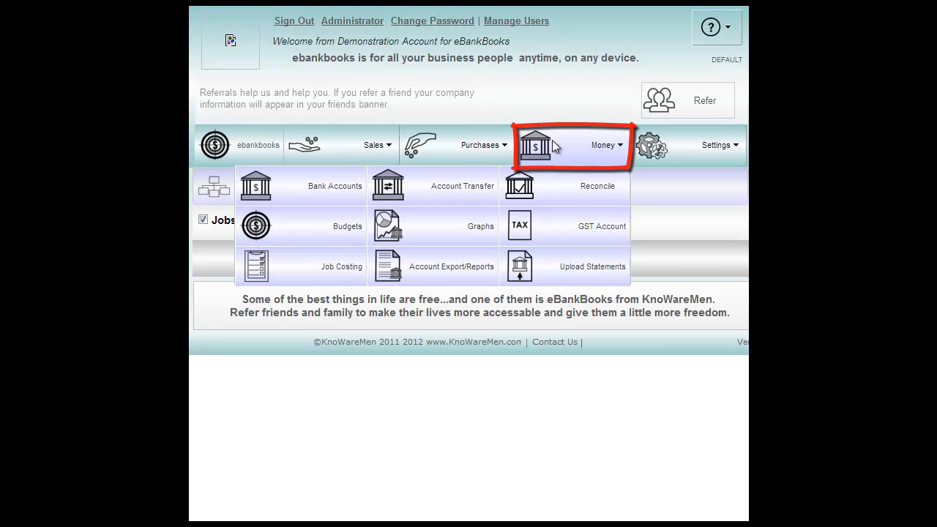
pyautogui.click(300, 269)
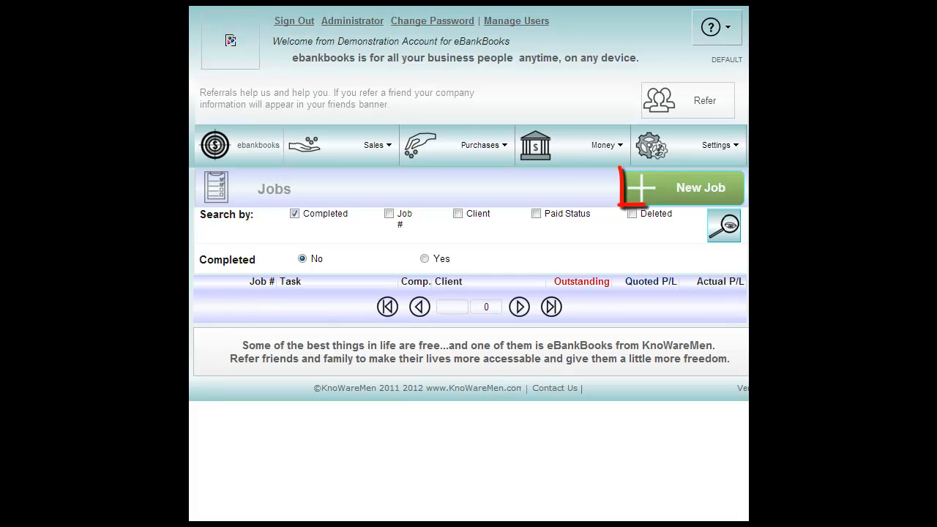
pyautogui.click(684, 192)
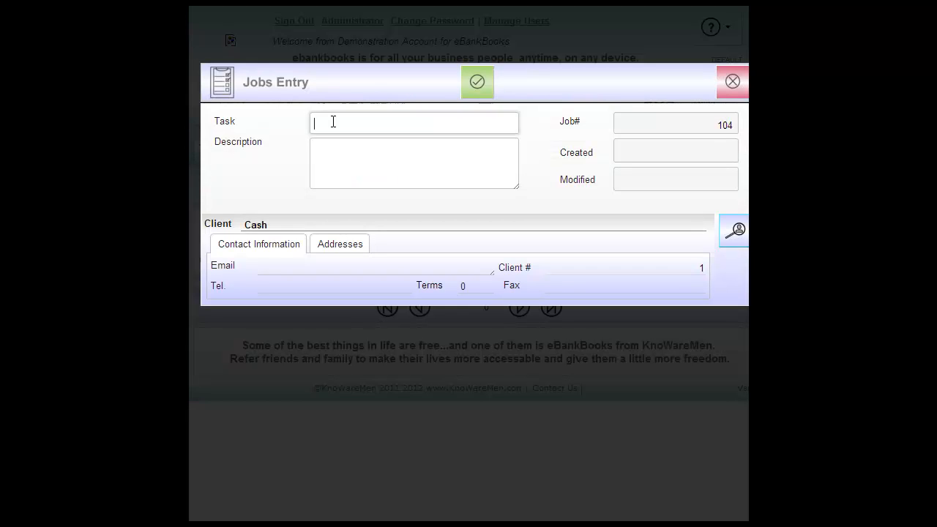
pyautogui.write('Job 1')
pyautogui.click(334, 163)
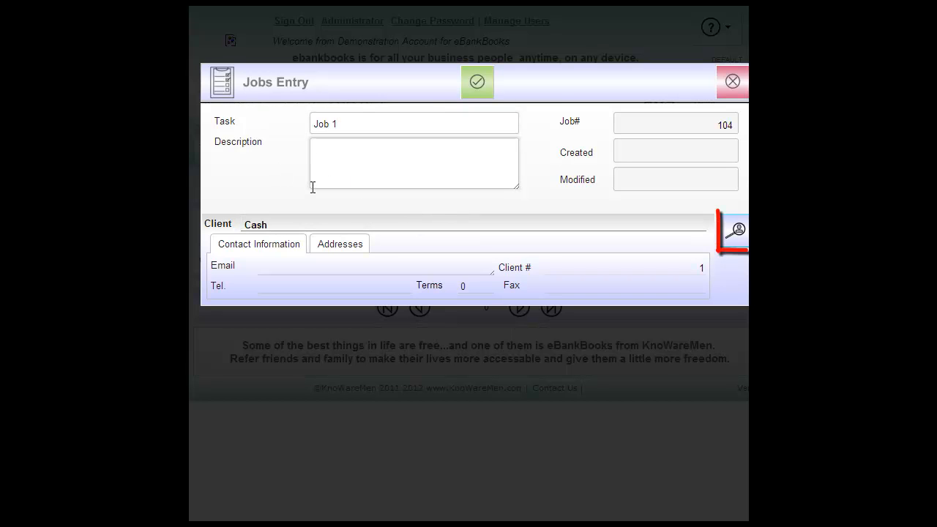
# Assign the seventh client listed under names beginning with A to the job, and save and close the job entry.
pyautogui.click(732, 235)
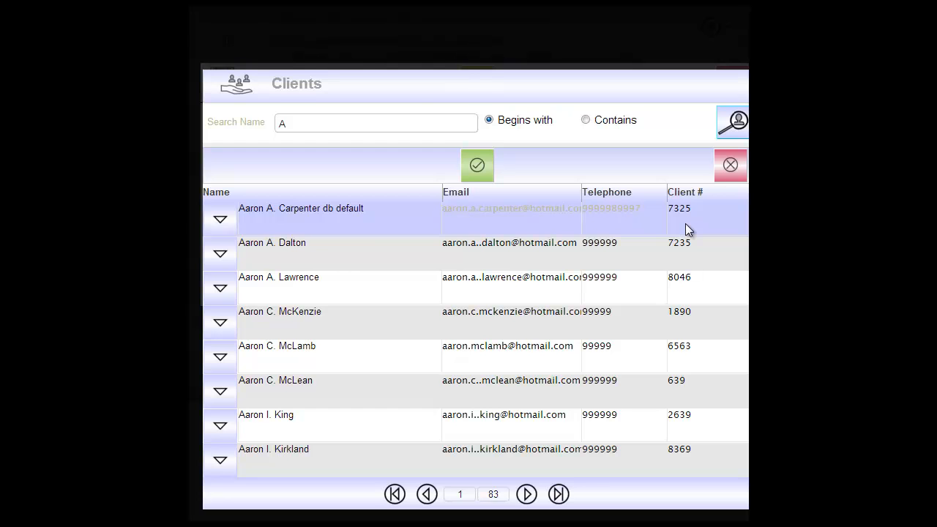
pyautogui.click(360, 432)
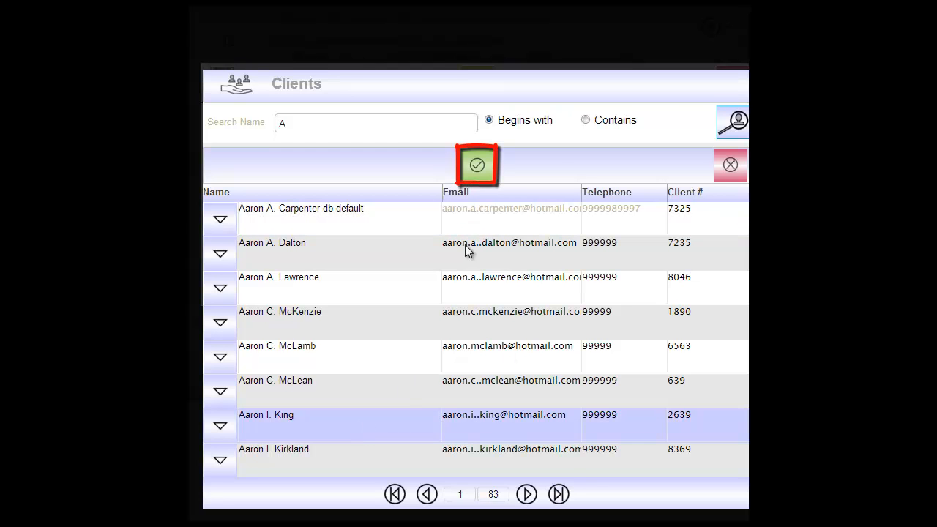
pyautogui.click(477, 167)
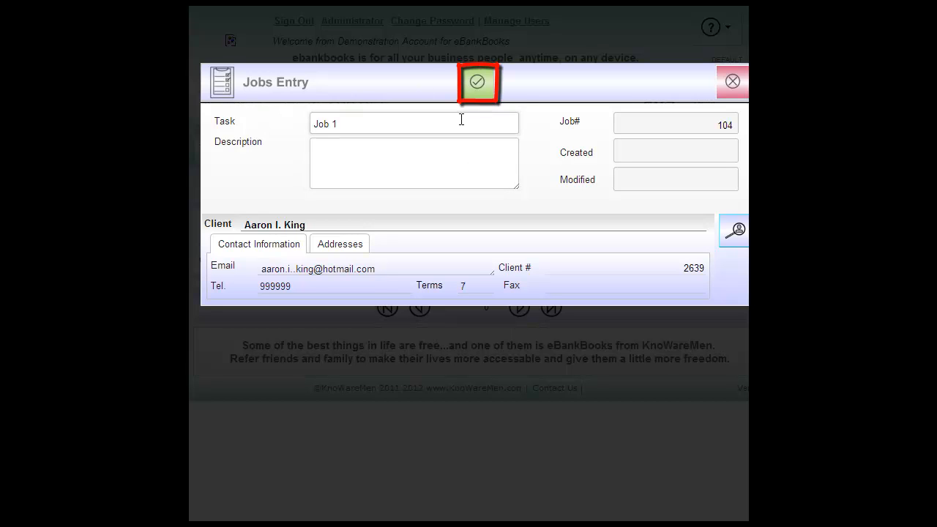
pyautogui.click(477, 84)
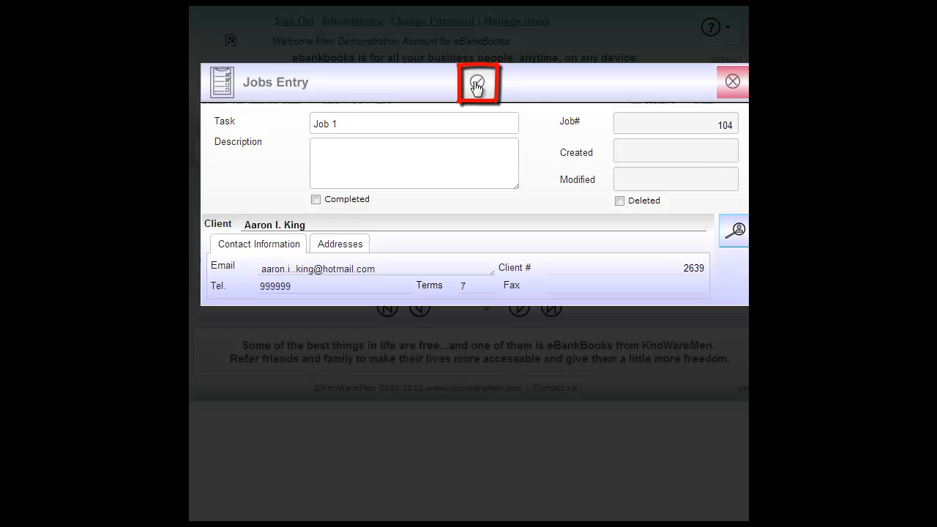
pyautogui.click(727, 83)
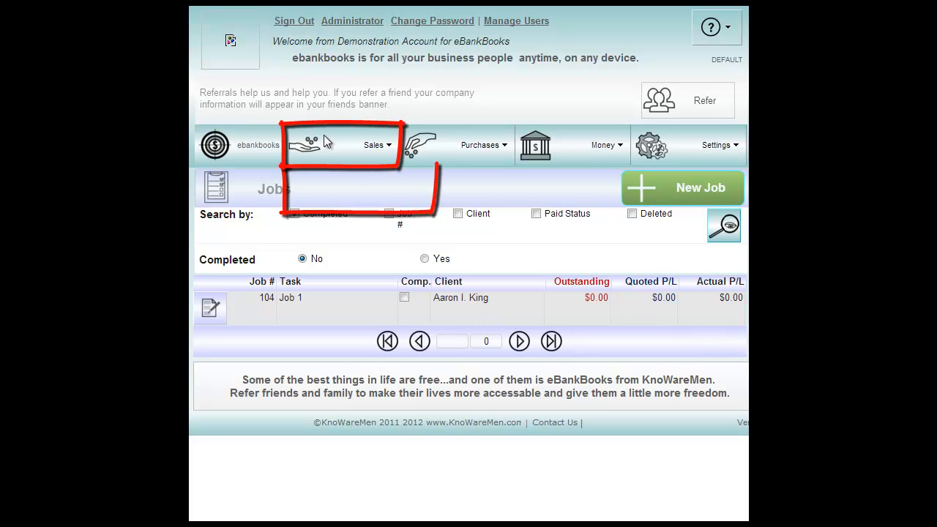
# Filter the unpaid sales invoices by the same client that was assigned to Job 1.
pyautogui.moveTo(324, 134)
pyautogui.click(350, 189)
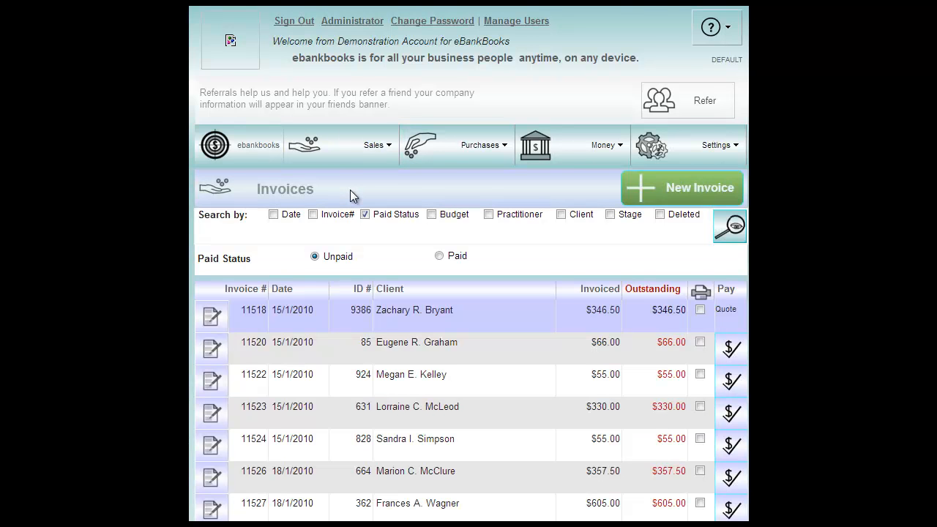
pyautogui.scroll(-2, 349, 190)
pyautogui.scroll(1, 302, 169)
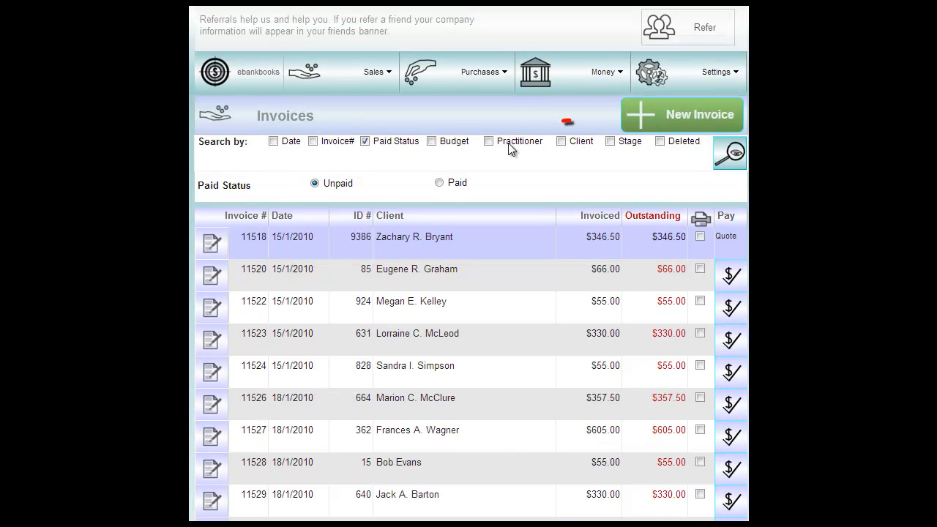
pyautogui.click(562, 142)
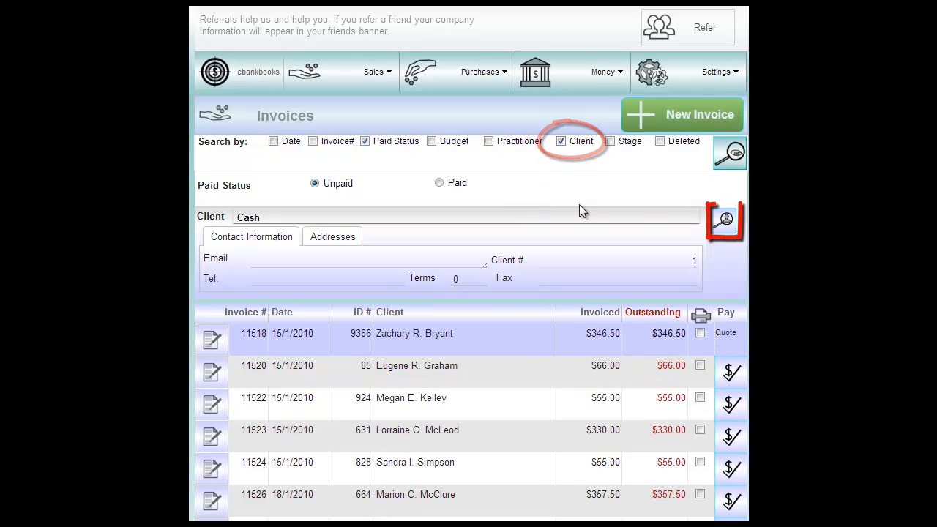
pyautogui.click(723, 231)
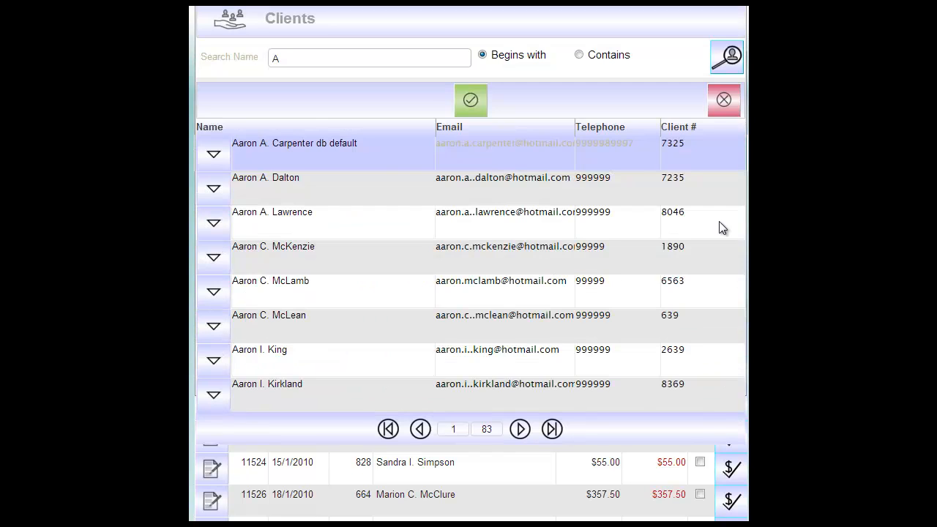
pyautogui.click(383, 358)
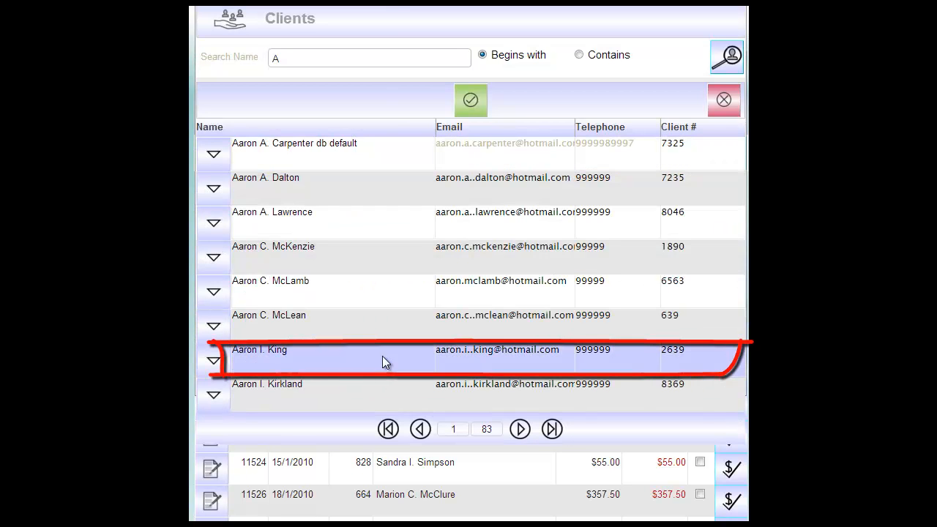
pyautogui.click(471, 102)
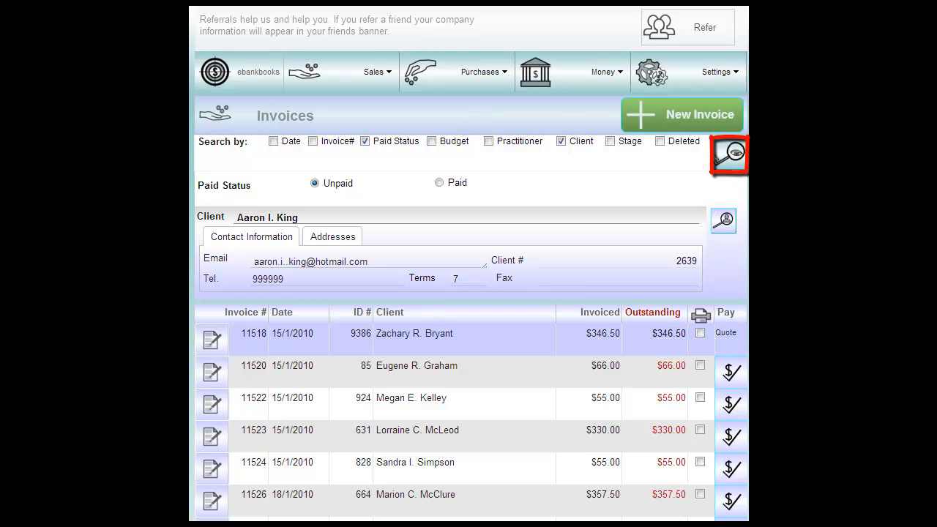
pyautogui.click(723, 158)
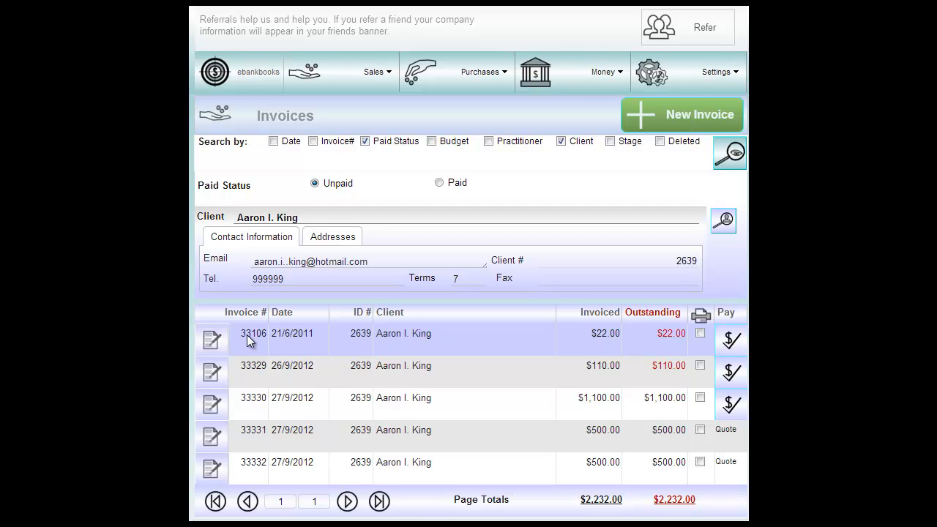
# Clip the client's first $500.00 quote dated 27/9/2012 to Job 1 and close the invoice.
pyautogui.click(211, 439)
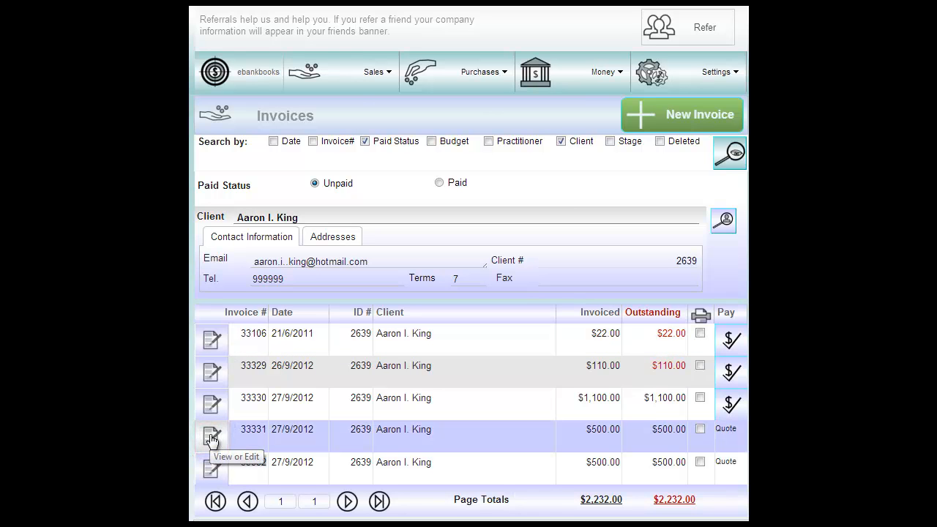
pyautogui.click(212, 438)
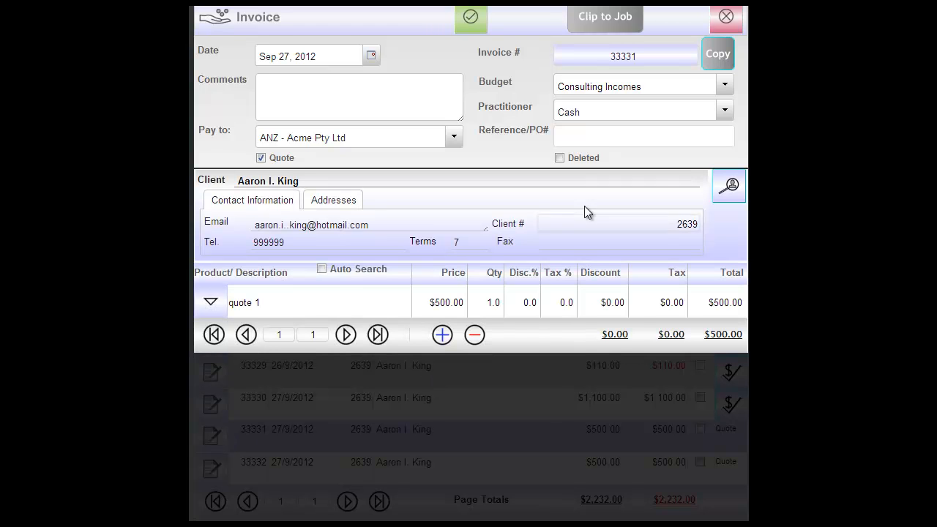
pyautogui.scroll(1, 563, 56)
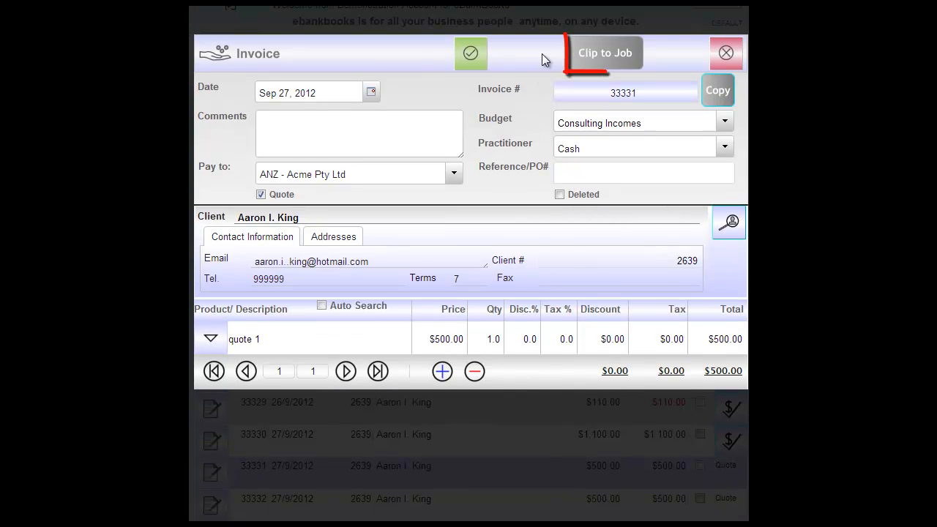
pyautogui.click(605, 59)
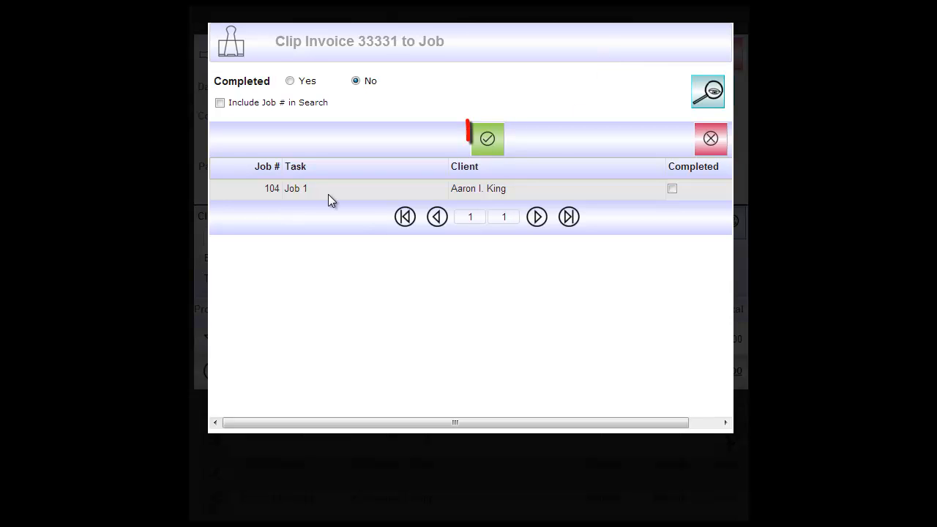
pyautogui.click(487, 137)
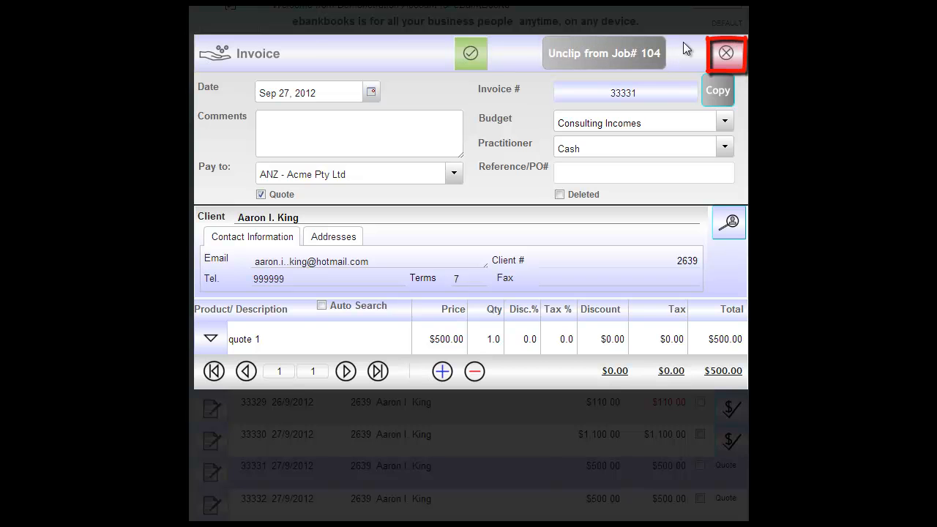
pyautogui.click(721, 57)
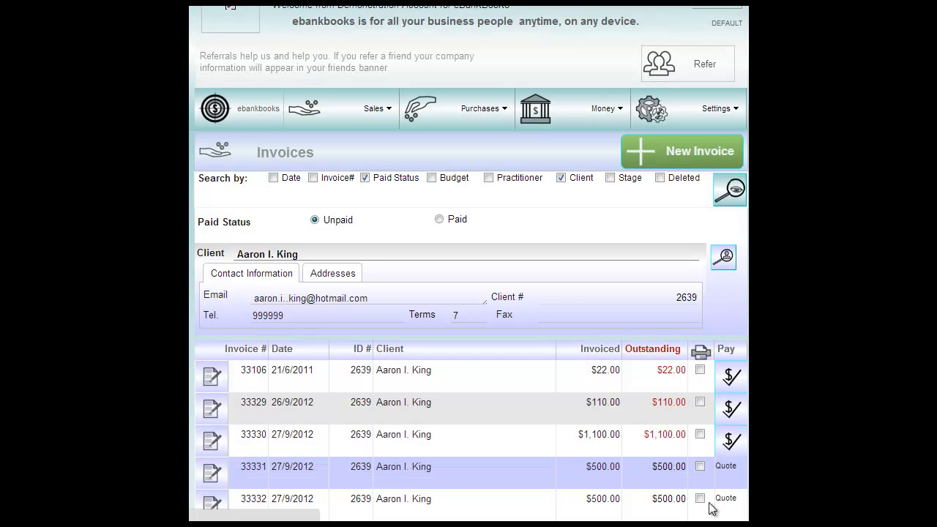
# Clip the client's $1,100.00 invoice dated 27/9/2012 to Job 1 and close the invoice.
pyautogui.click(215, 442)
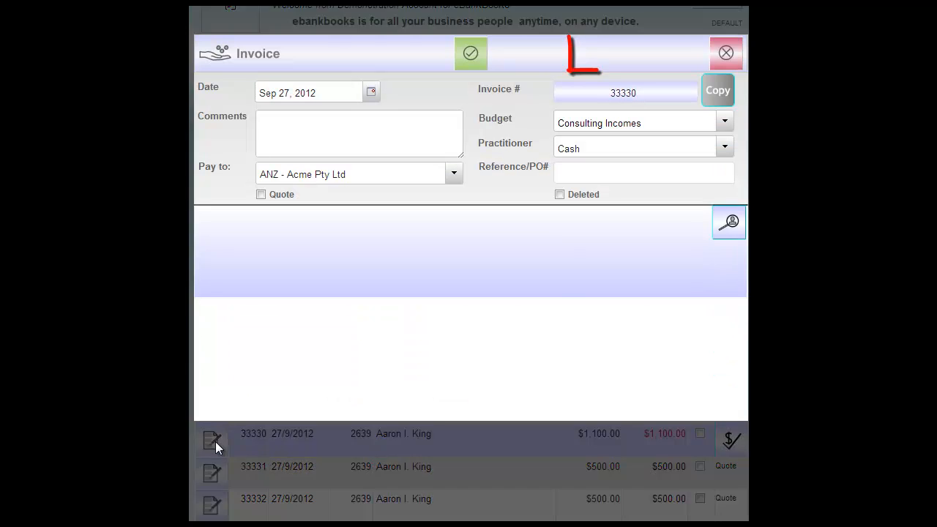
pyautogui.click(619, 52)
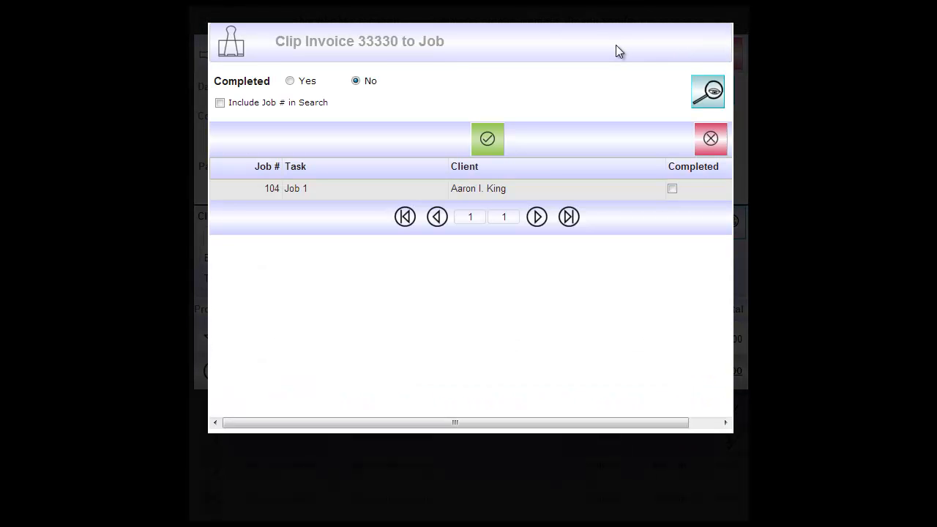
pyautogui.click(489, 143)
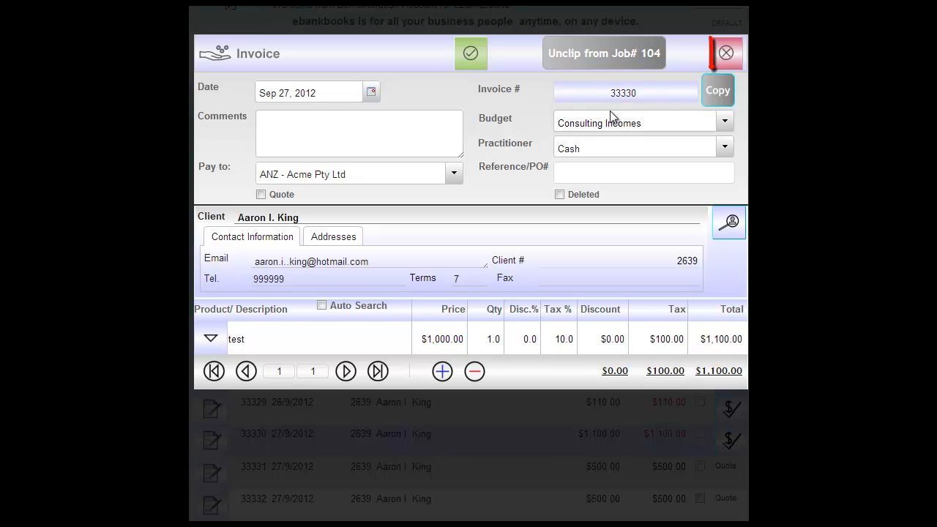
pyautogui.click(727, 54)
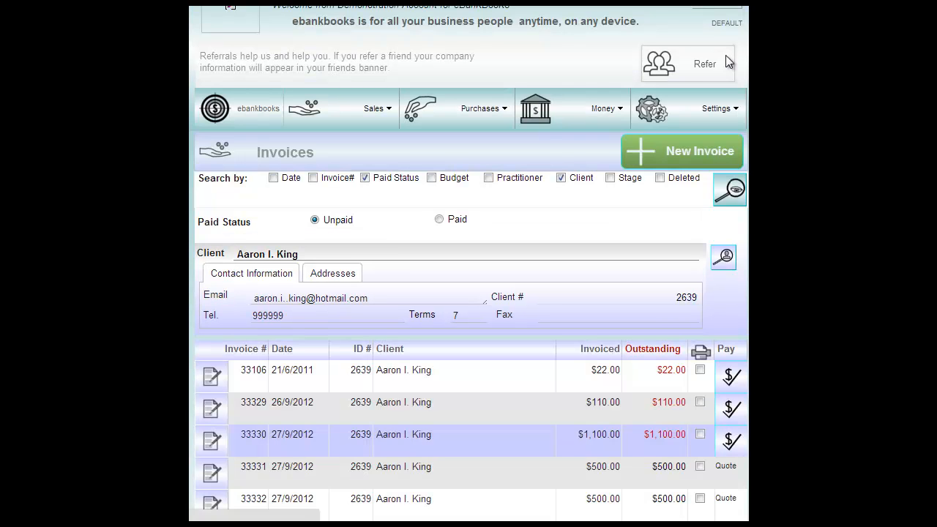
# Clip the $12 ANZ Bank expense dated 03 Apr 2012 from the unpaid expenses and purchases to Job 1.
pyautogui.click(468, 117)
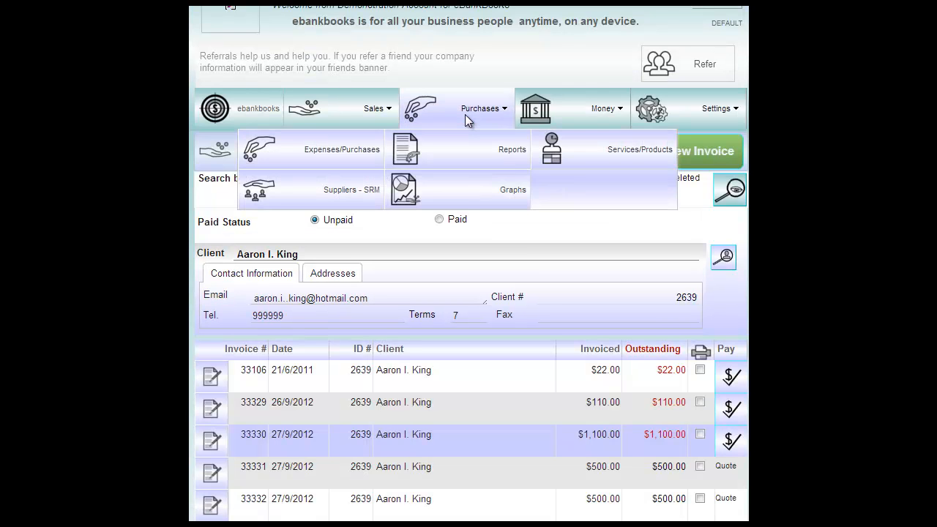
pyautogui.click(331, 158)
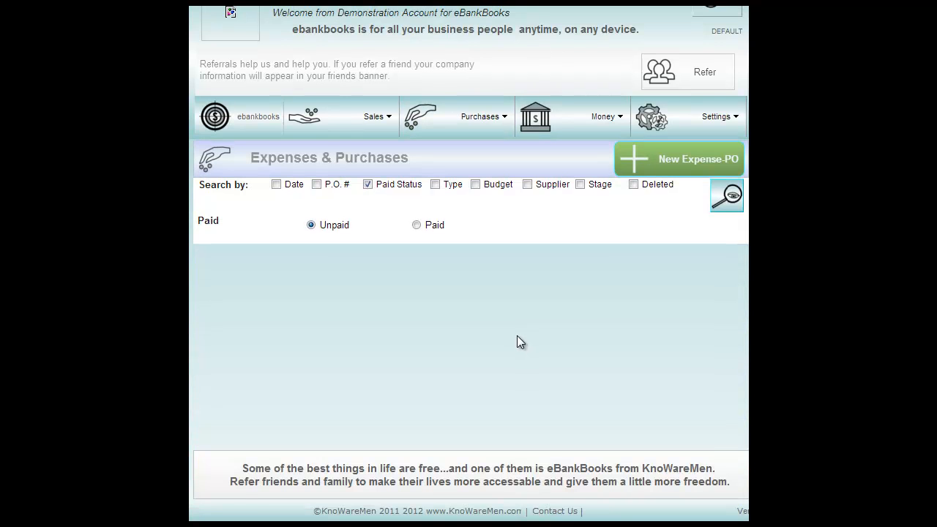
pyautogui.scroll(-2, 517, 335)
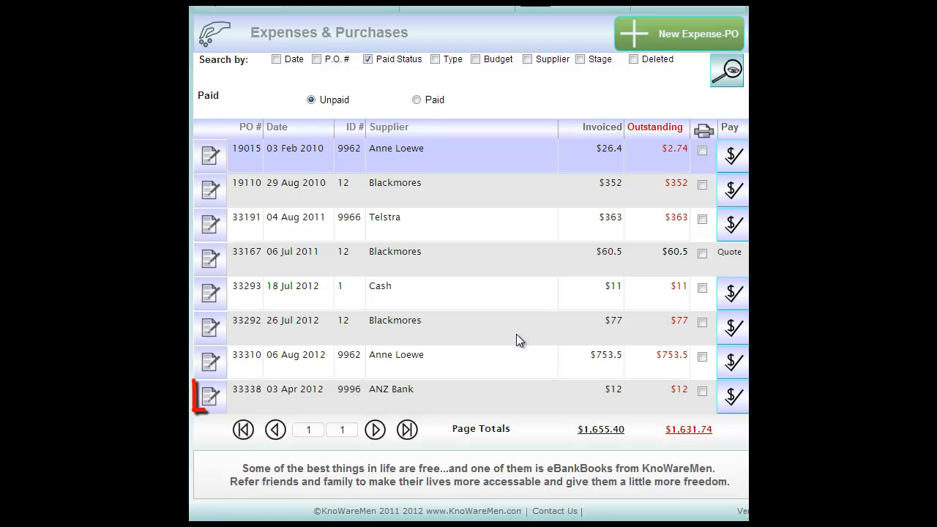
pyautogui.click(210, 397)
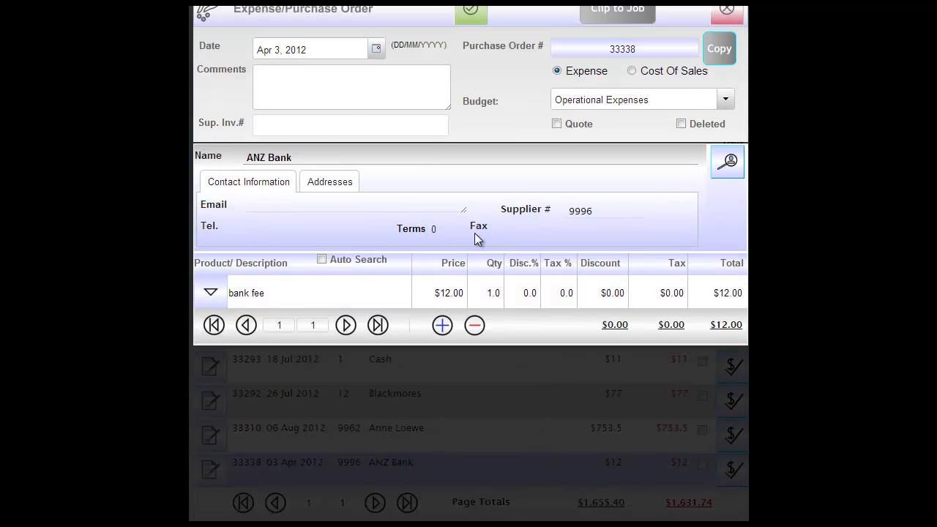
pyautogui.scroll(1, 474, 241)
pyautogui.click(610, 64)
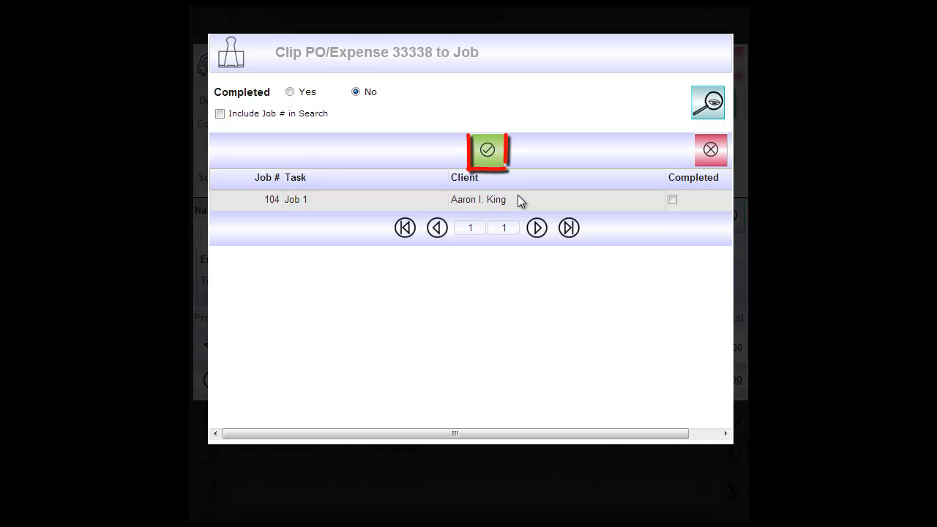
pyautogui.click(484, 151)
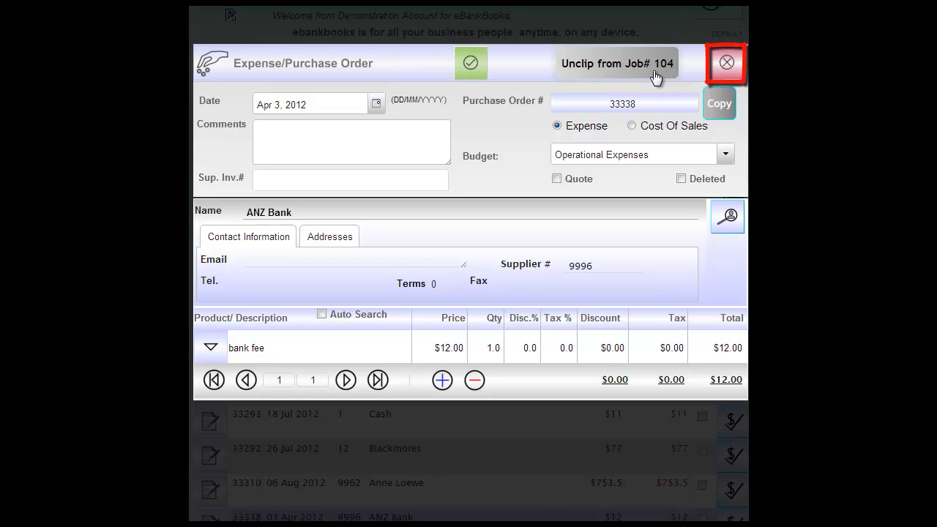
# Close the ANZ Bank expense and open the list of uncompleted jobs.
pyautogui.click(725, 68)
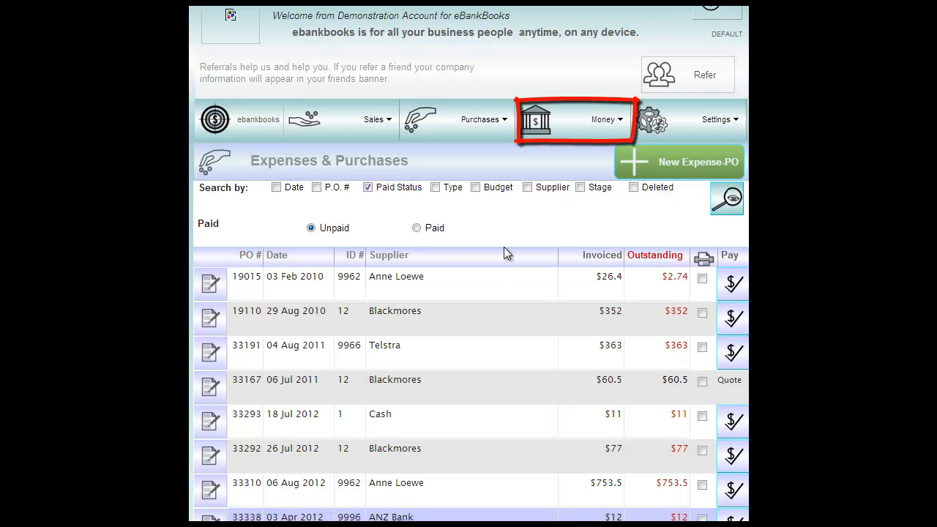
pyautogui.click(557, 118)
pyautogui.click(279, 253)
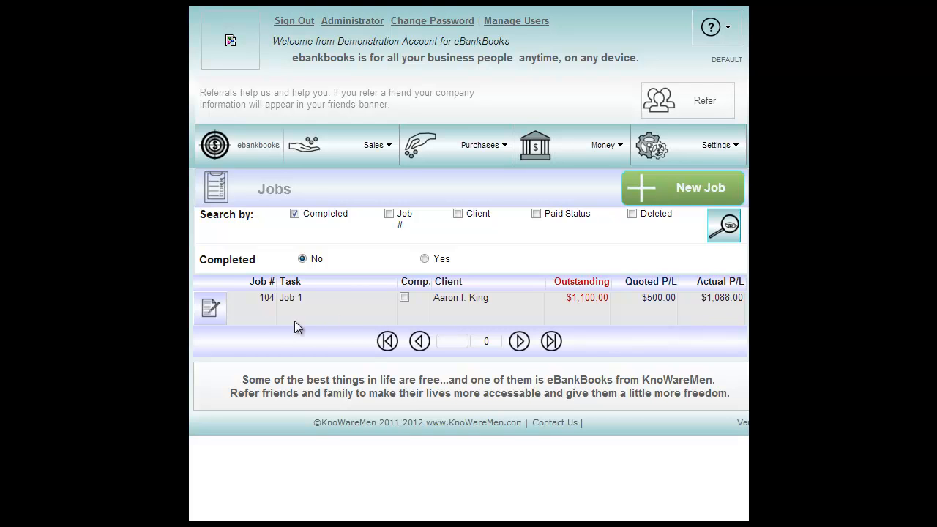
# Open Job 1, view its printable Job Analysis report, and return to the job entry.
pyautogui.click(214, 311)
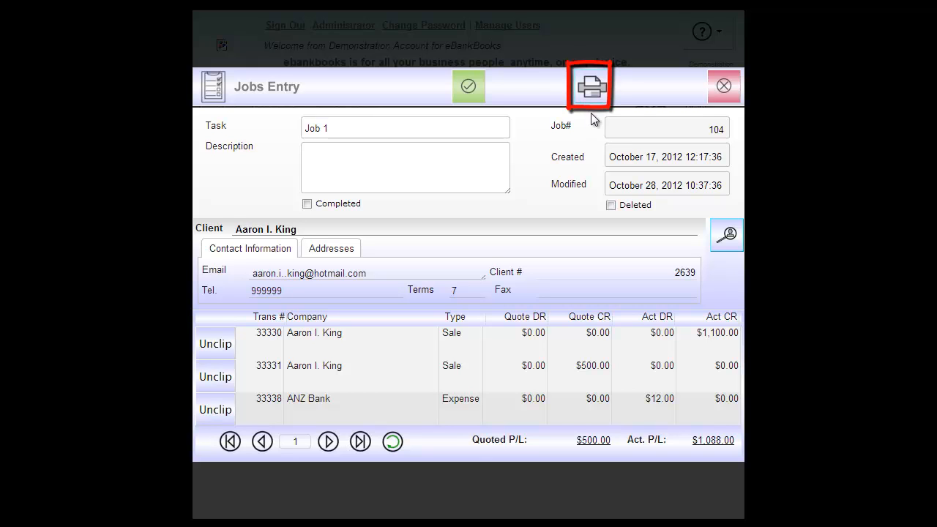
pyautogui.click(592, 91)
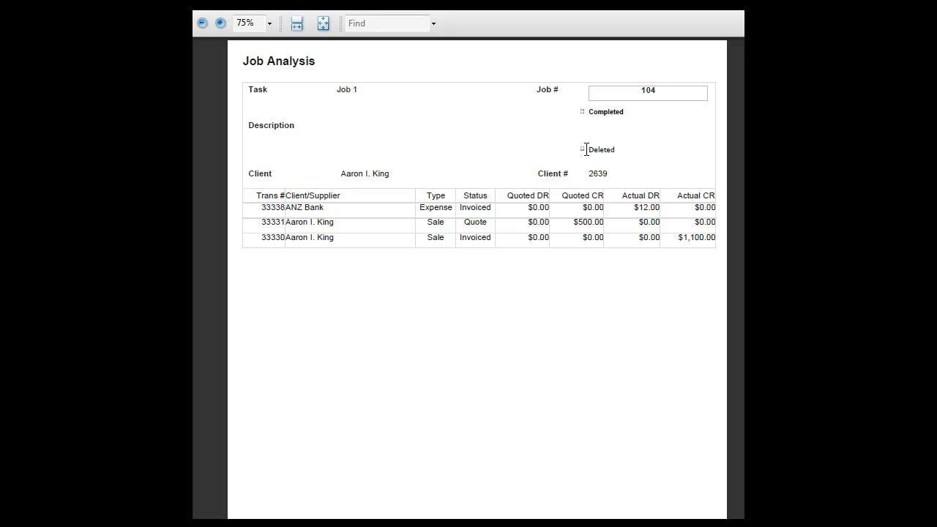
pyautogui.hotkey('ctrl', 'shift', 'Tab')
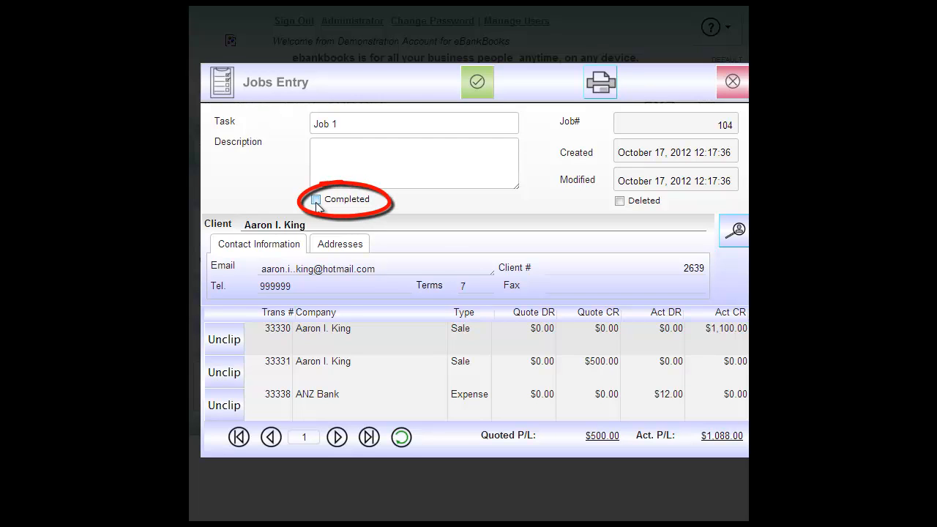
# Mark Job 1 as completed, save the job entry and close it.
pyautogui.click(316, 200)
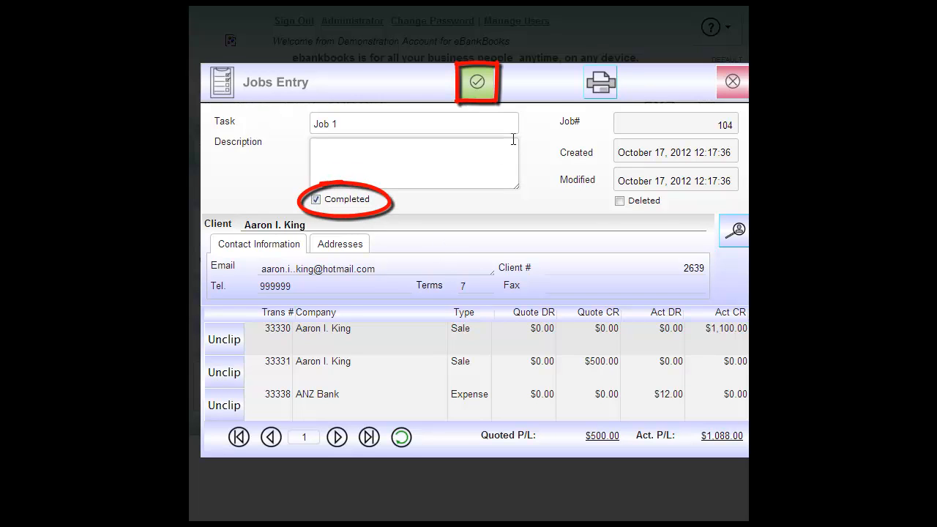
pyautogui.click(489, 85)
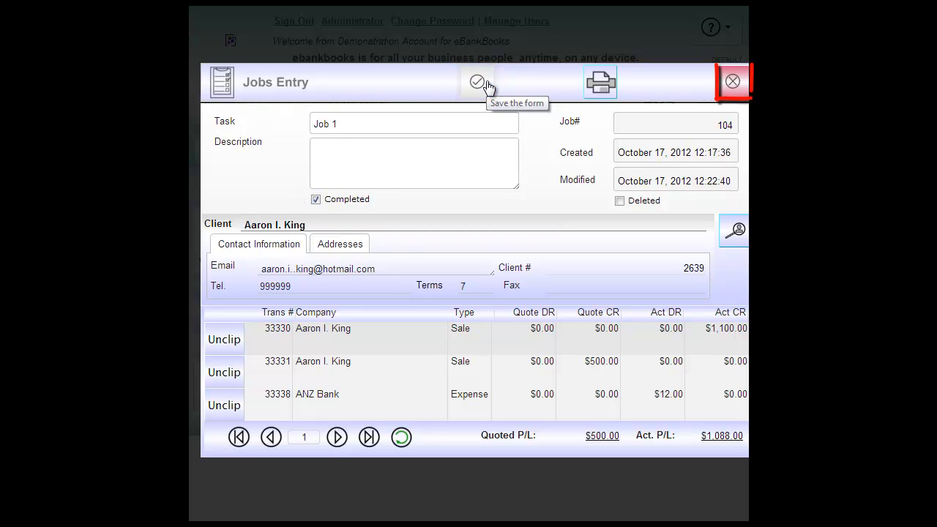
pyautogui.click(732, 81)
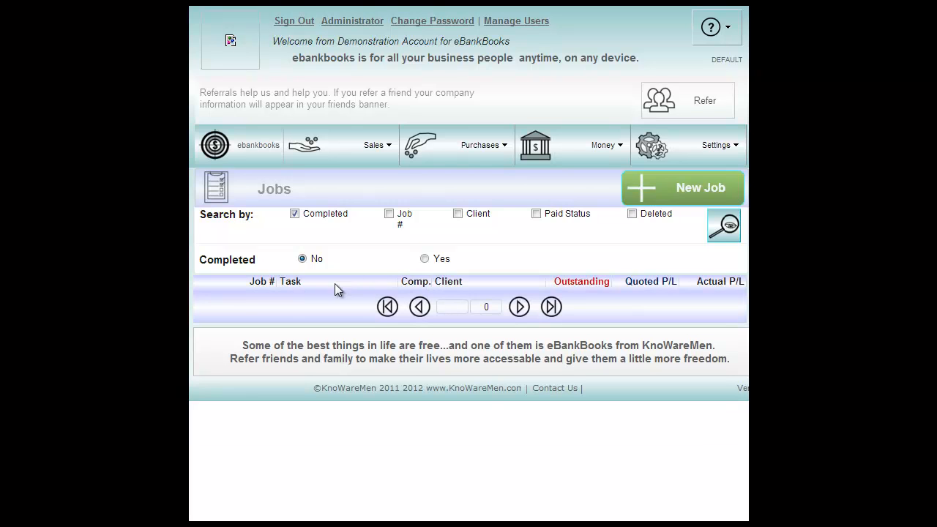
# Search the Jobs list for completed jobs by setting the Completed filter to Yes.
pyautogui.click(425, 259)
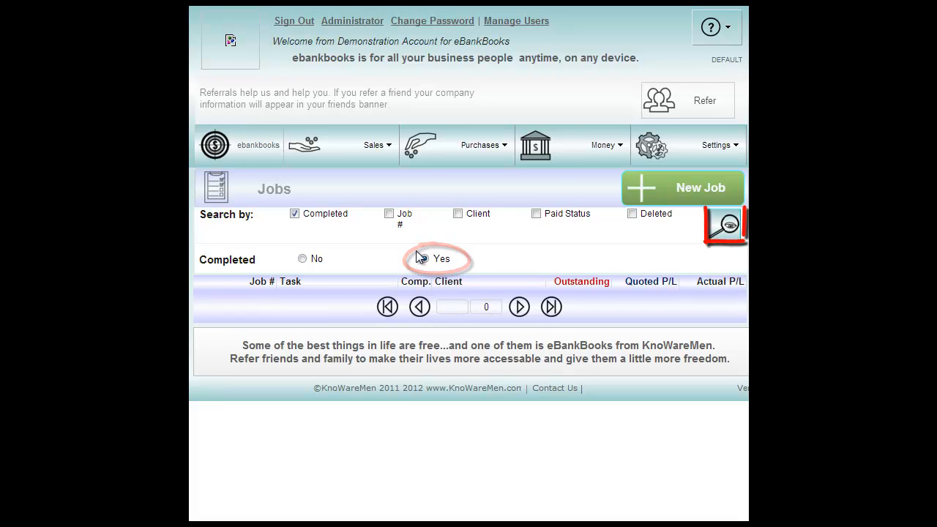
pyautogui.click(725, 235)
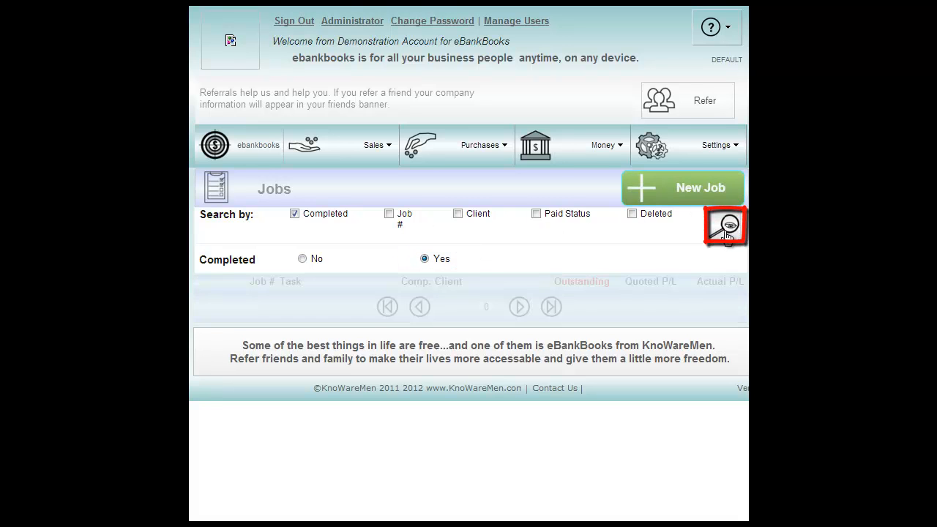